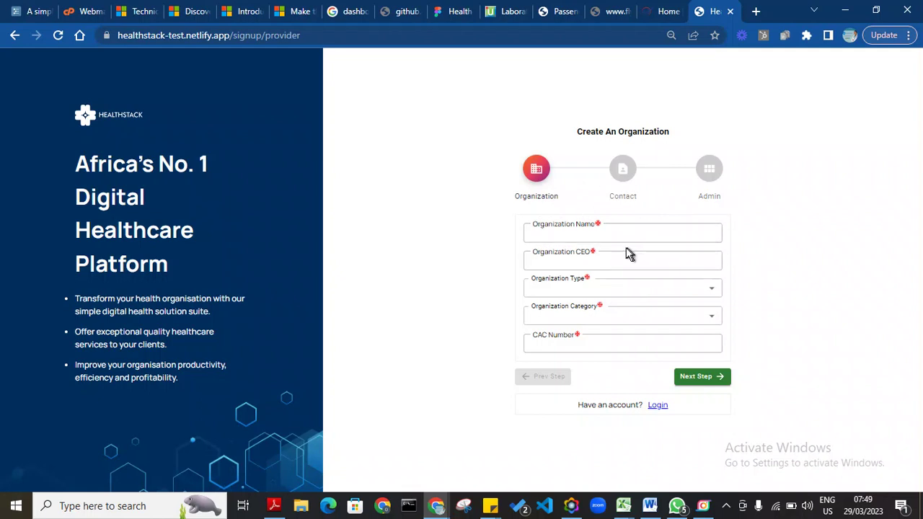
# Step: Enter Demo Clinic as the organization name and fill in the CEO's name
pyautogui.click(569, 235)
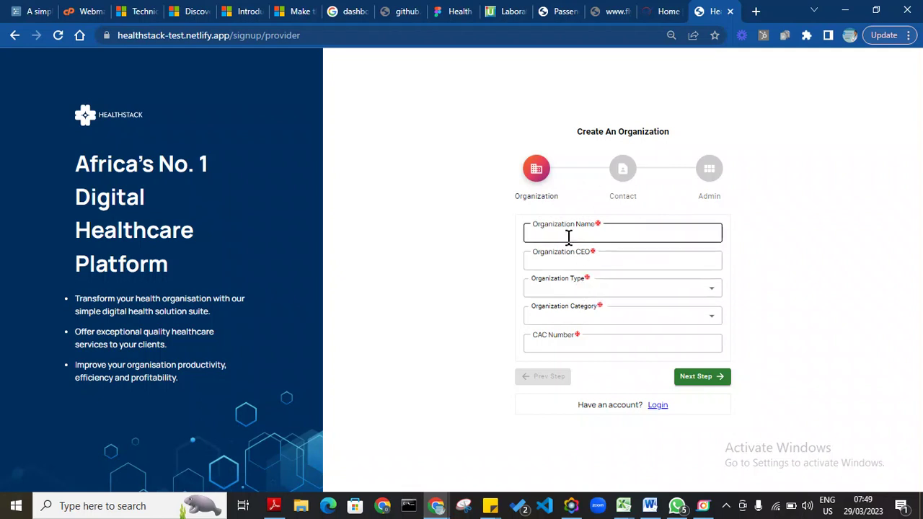
pyautogui.click(569, 236)
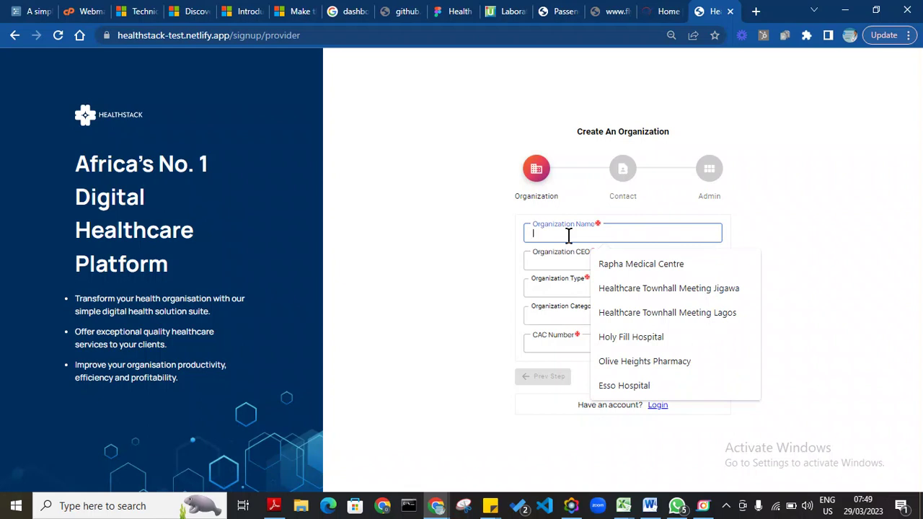
pyautogui.write('Demo 4 Clinic')
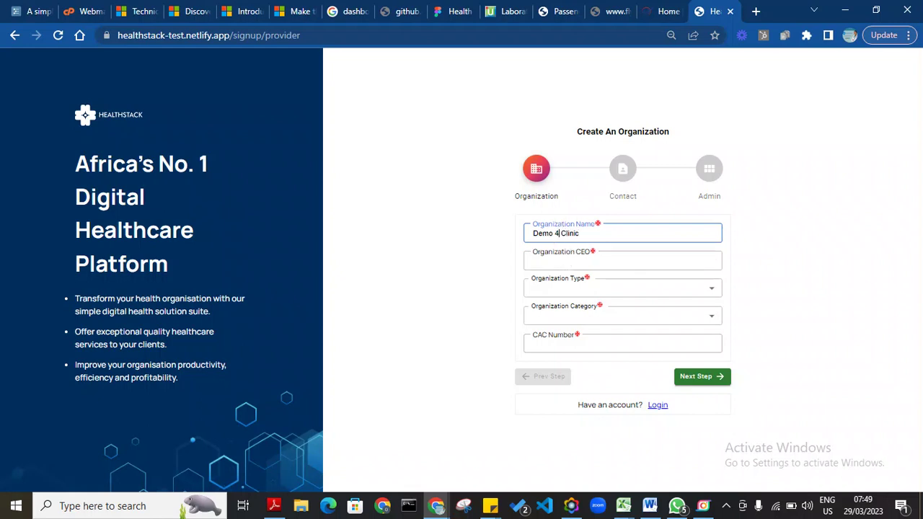
pyautogui.press('BackSpace')
pyautogui.click(546, 258)
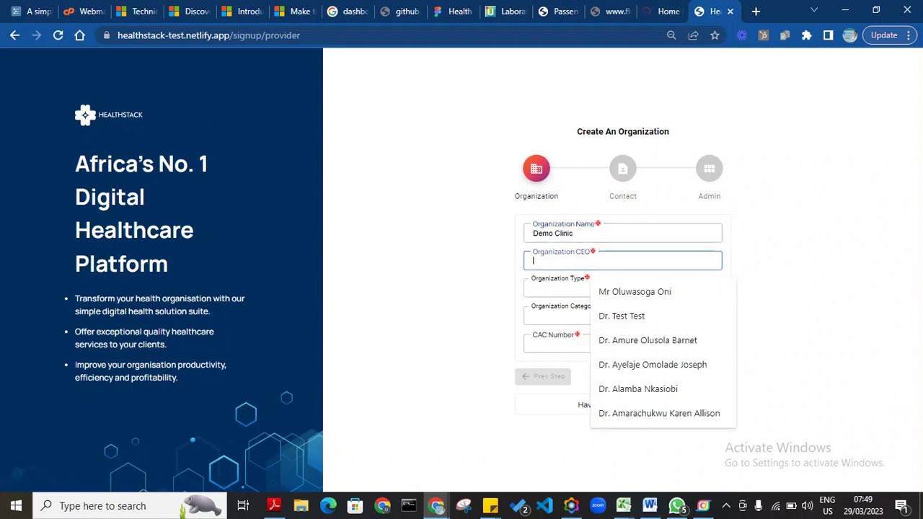
pyautogui.write('Dr.')
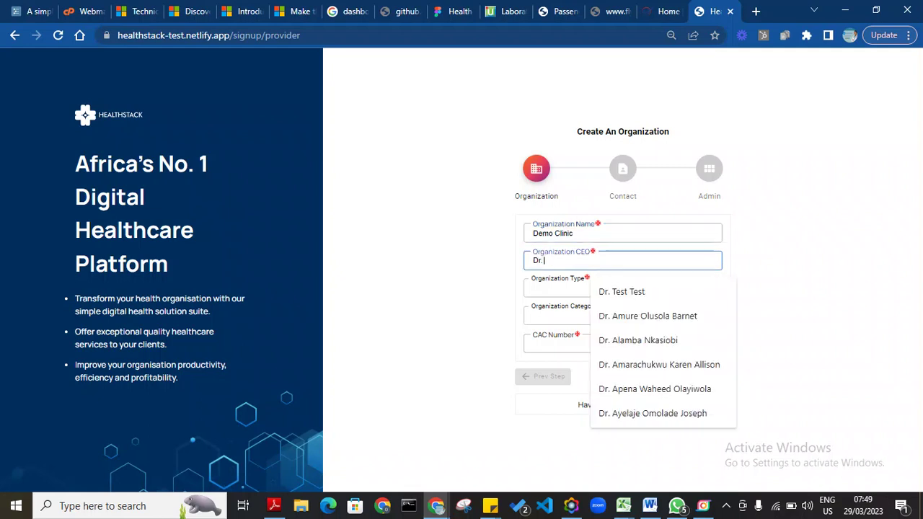
pyautogui.write(' Demo')
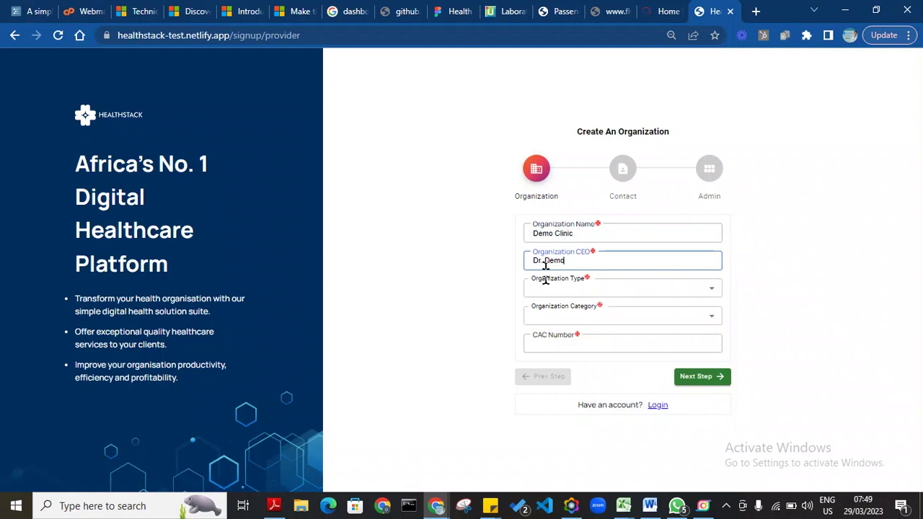
pyautogui.click(553, 296)
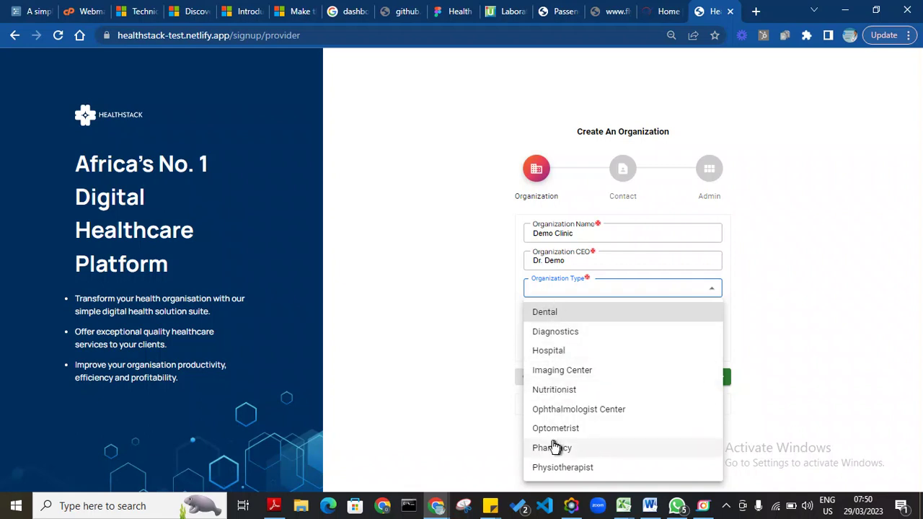
# Step: Try several organization types and settle on Hospital
pyautogui.click(546, 314)
pyautogui.click(577, 287)
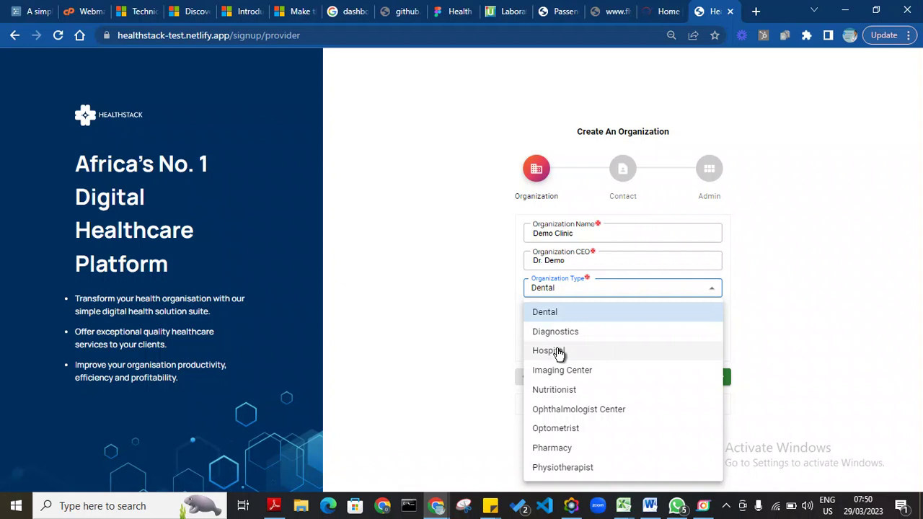
pyautogui.click(558, 352)
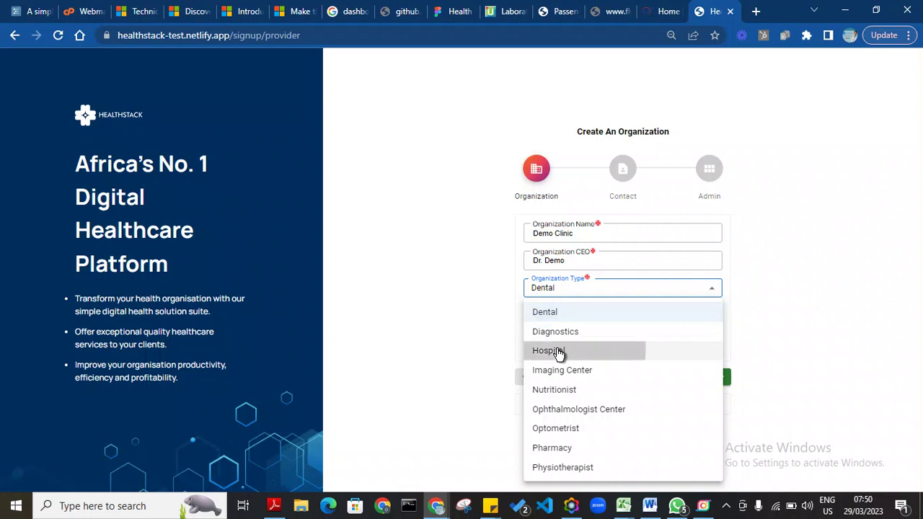
pyautogui.click(585, 289)
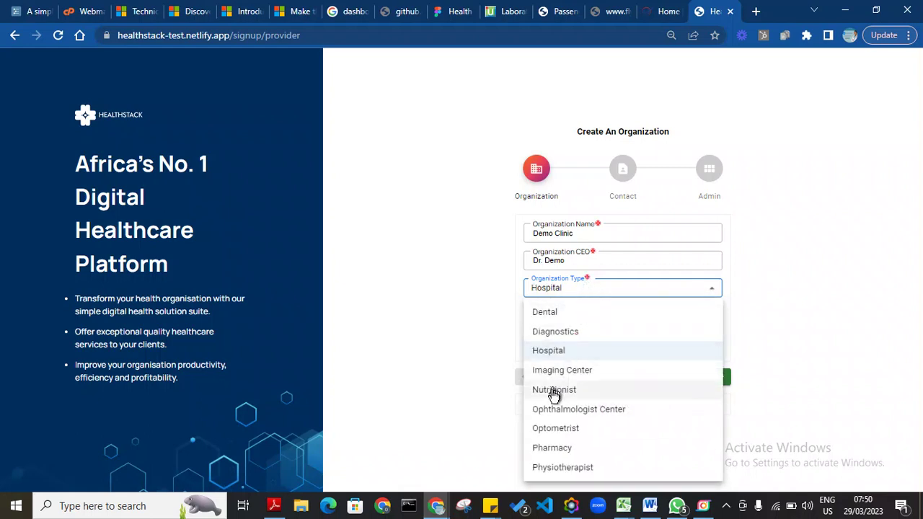
pyautogui.click(537, 448)
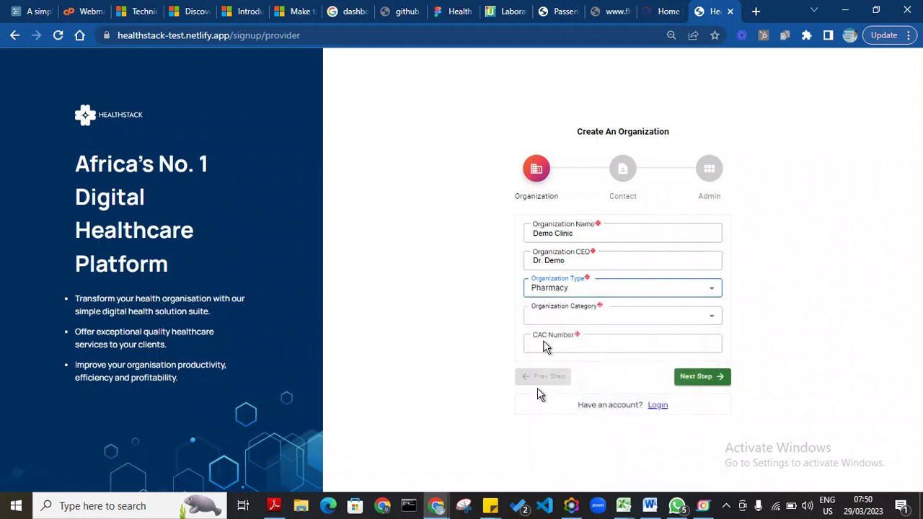
pyautogui.click(587, 292)
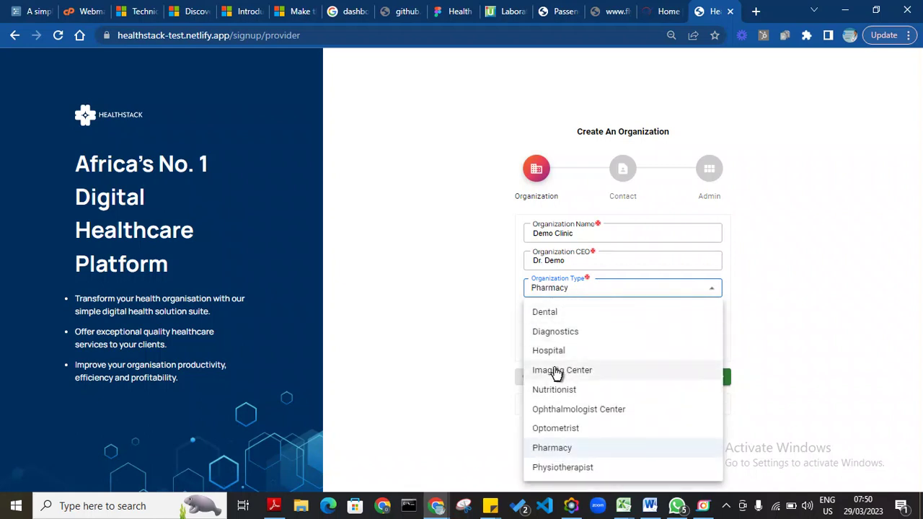
pyautogui.click(563, 337)
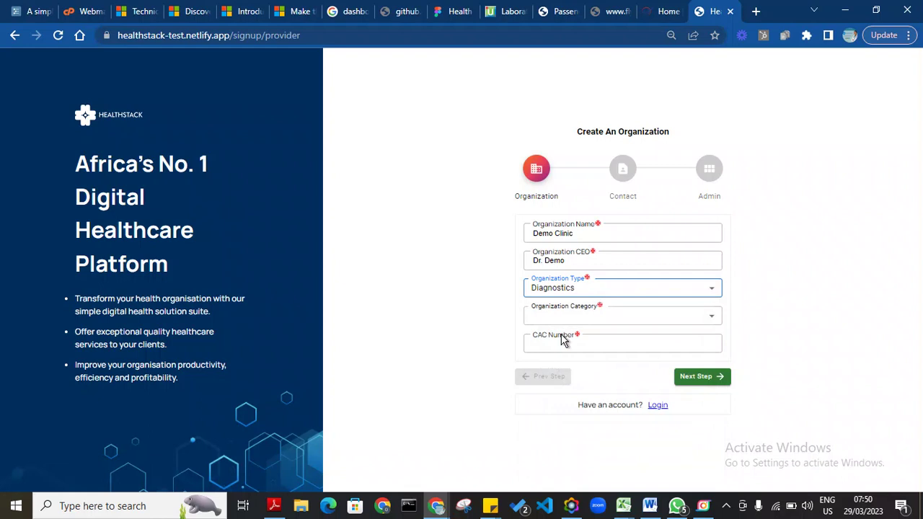
pyautogui.click(595, 288)
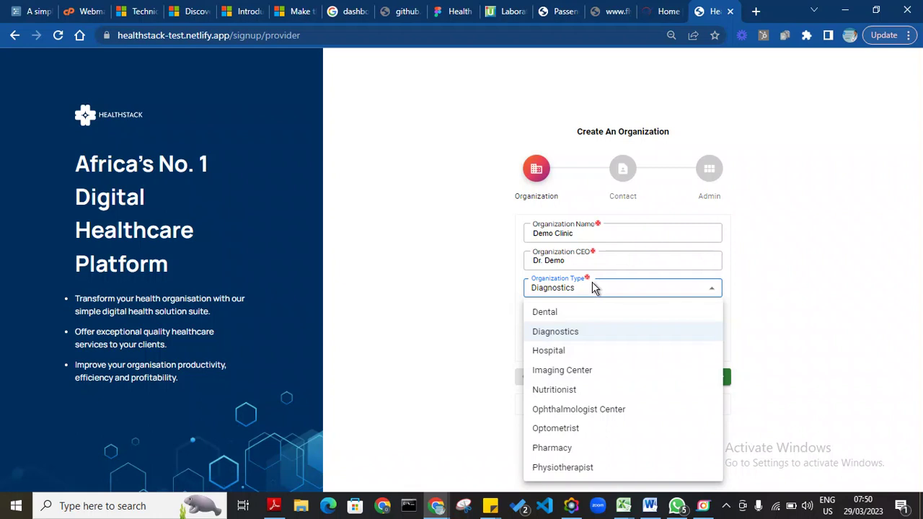
pyautogui.click(555, 353)
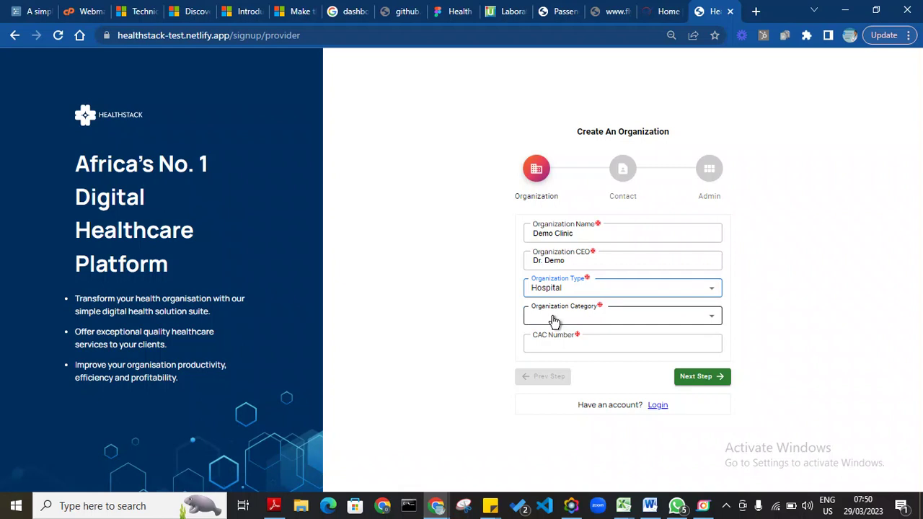
# Step: Set the organization category to Secondary
pyautogui.click(554, 320)
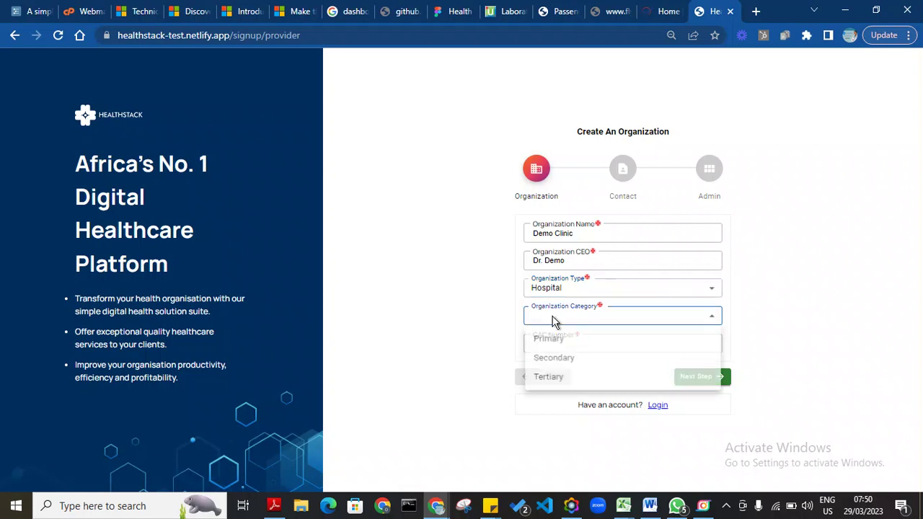
pyautogui.click(547, 363)
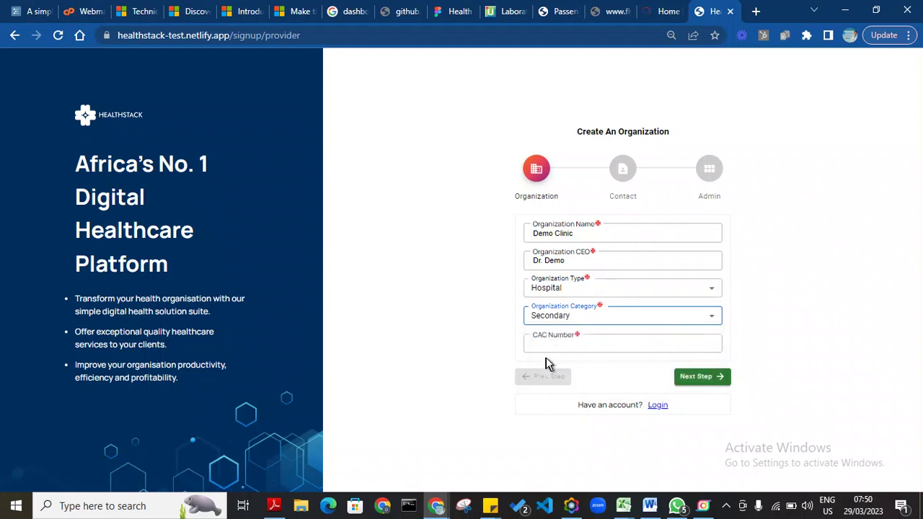
pyautogui.click(597, 325)
pyautogui.click(596, 326)
pyautogui.click(583, 340)
pyautogui.click(583, 343)
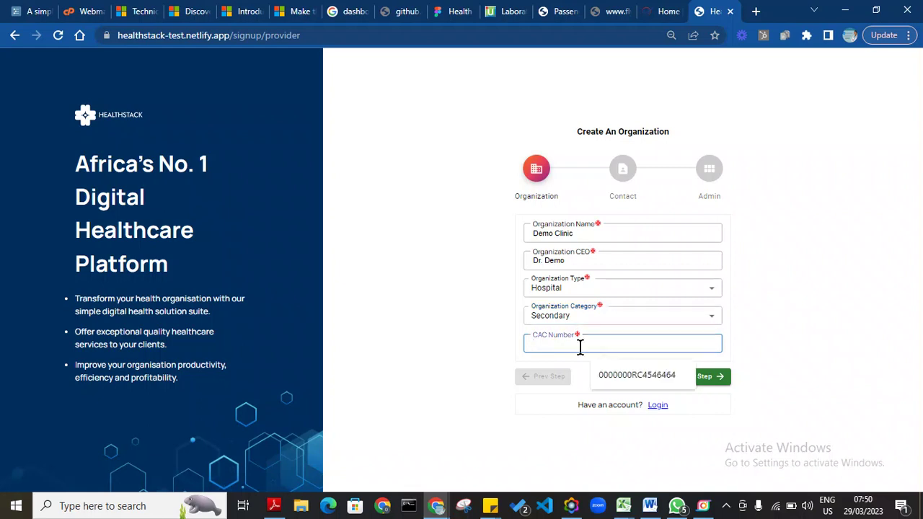
# Step: Enter the organization's registration number in the CAC Number field
pyautogui.write('RC0000000')
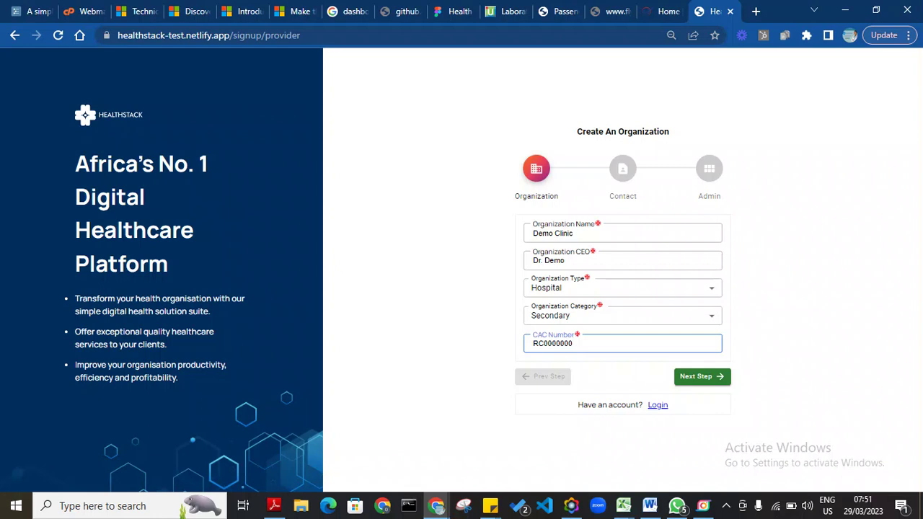
# Step: On the Contact step, set country Nigeria, state Federal Capital Territory, LGA Abaji and city Abaji
pyautogui.click(702, 384)
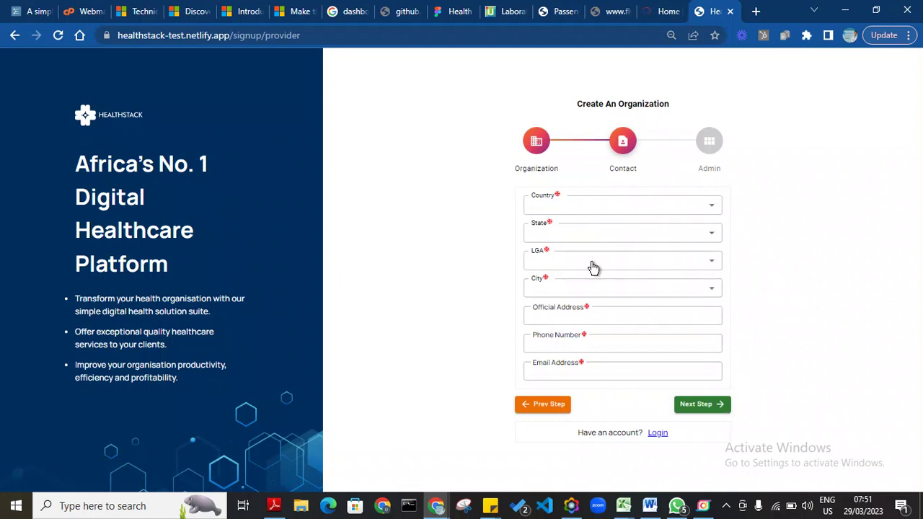
pyautogui.click(546, 208)
pyautogui.click(547, 231)
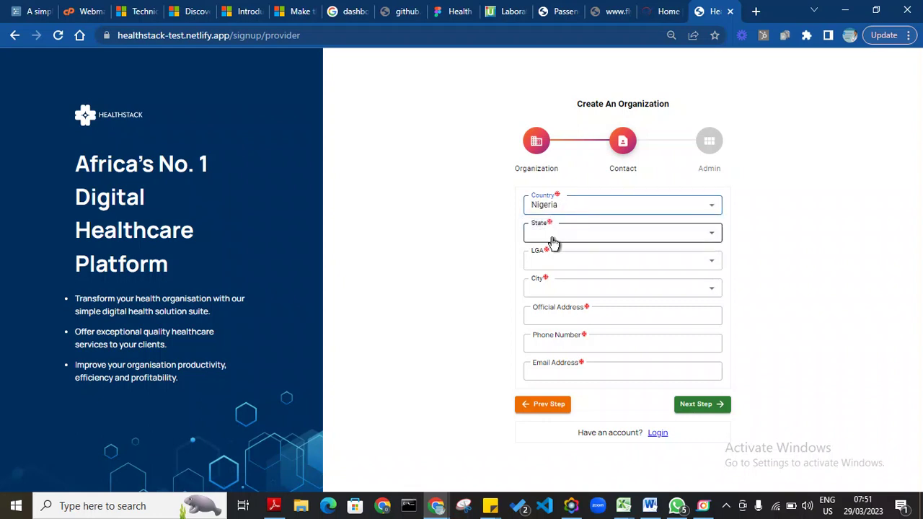
pyautogui.click(553, 233)
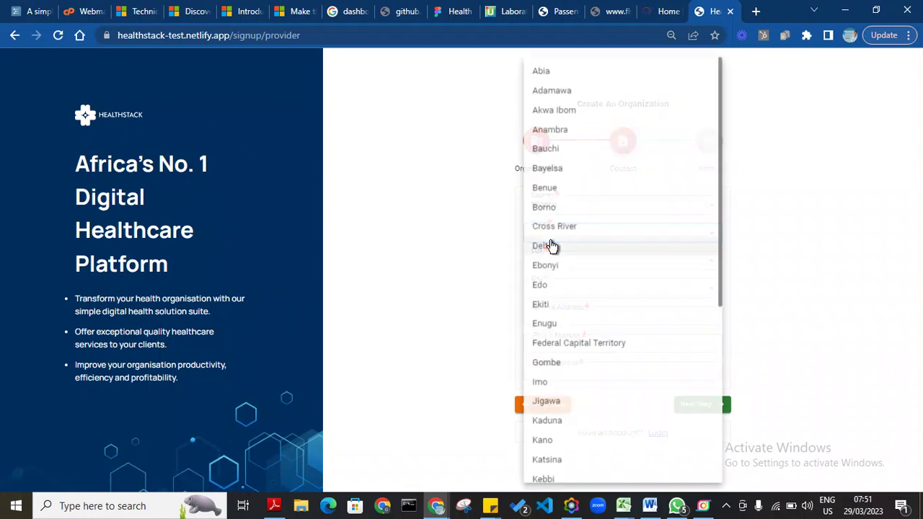
pyautogui.click(574, 345)
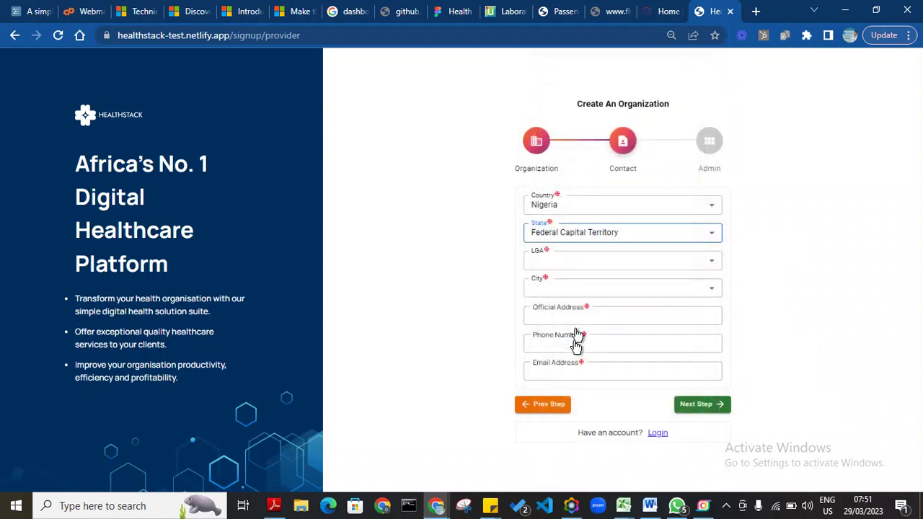
pyautogui.click(564, 266)
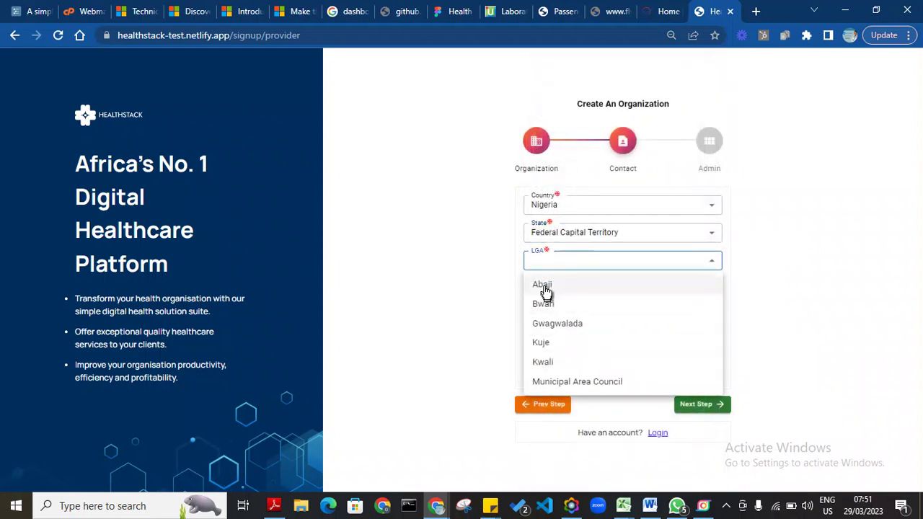
pyautogui.click(550, 287)
pyautogui.click(549, 294)
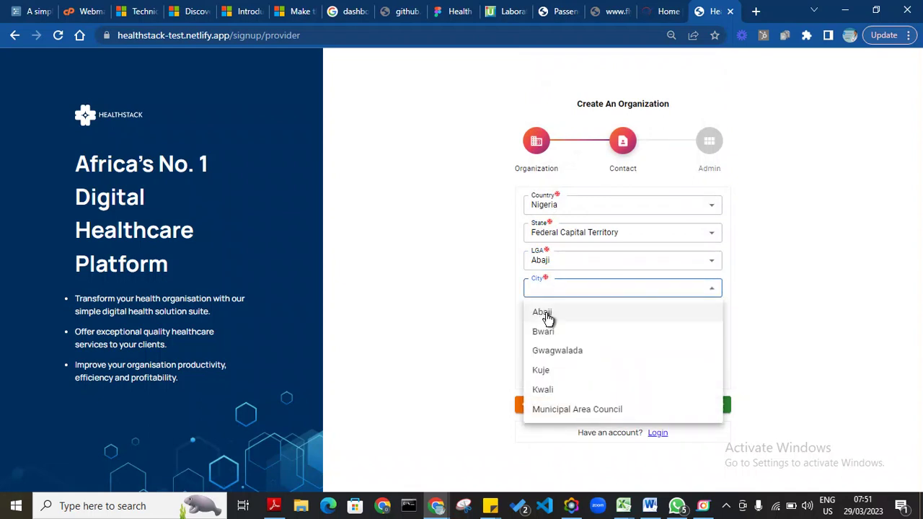
pyautogui.click(548, 317)
pyautogui.click(548, 317)
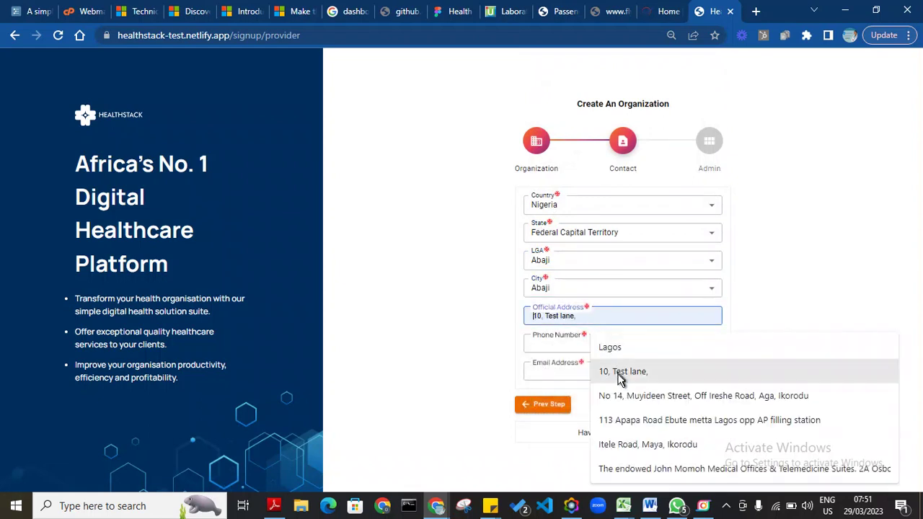
# Step: Fill the official address and phone number from saved suggestions
pyautogui.click(620, 374)
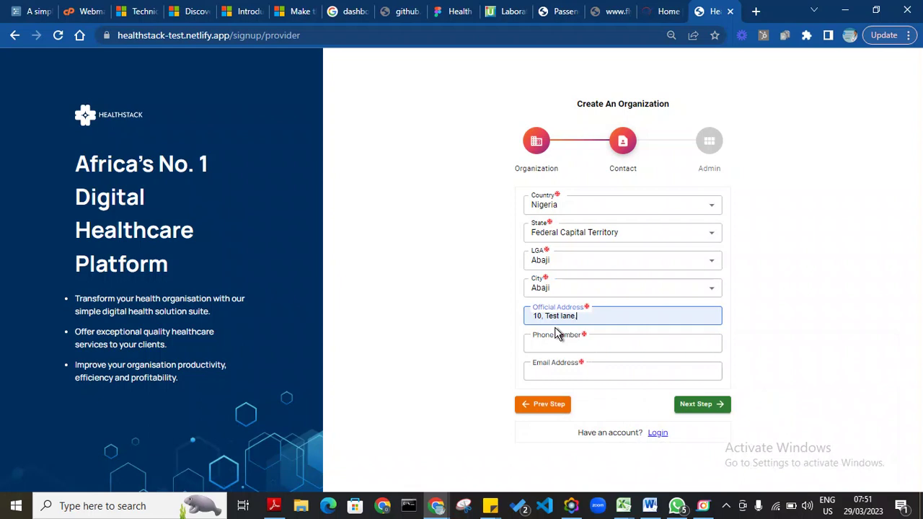
pyautogui.press('BackSpace')
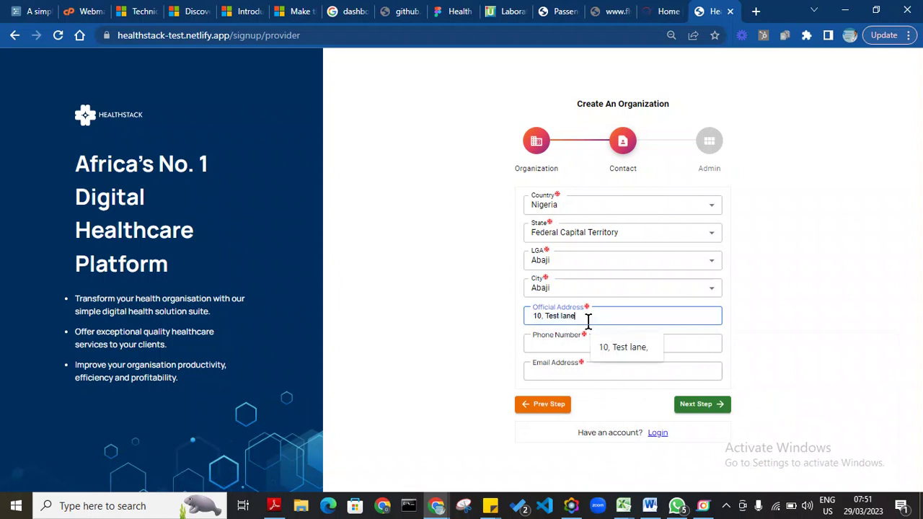
pyautogui.click(588, 345)
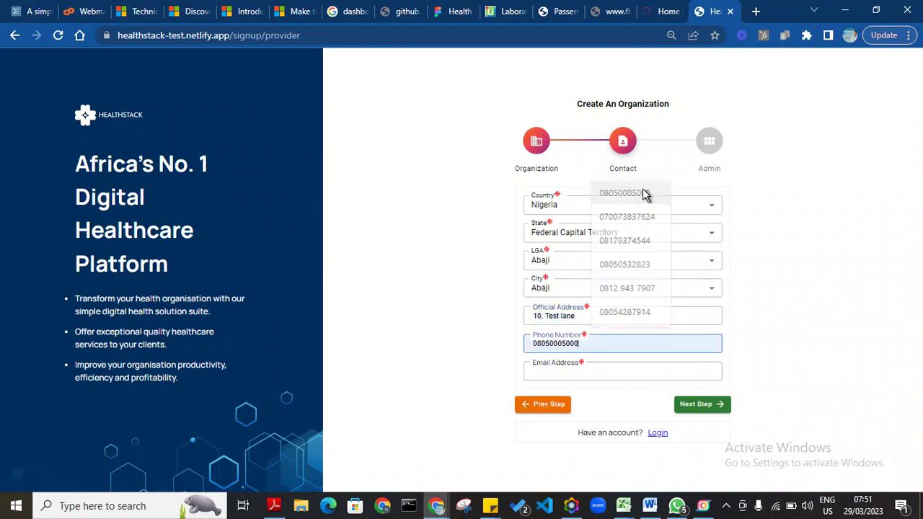
pyautogui.click(646, 194)
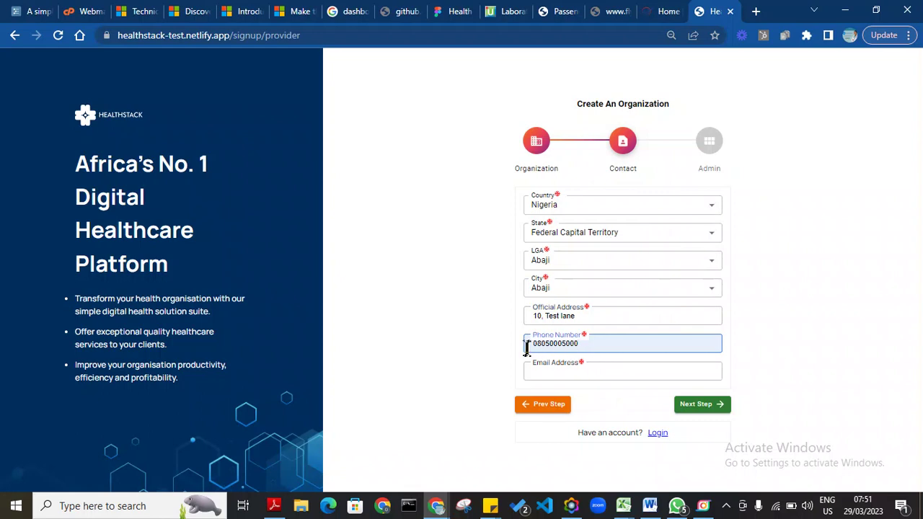
# Step: Enter the organization's e-mail address and continue to the Admin step
pyautogui.click(560, 372)
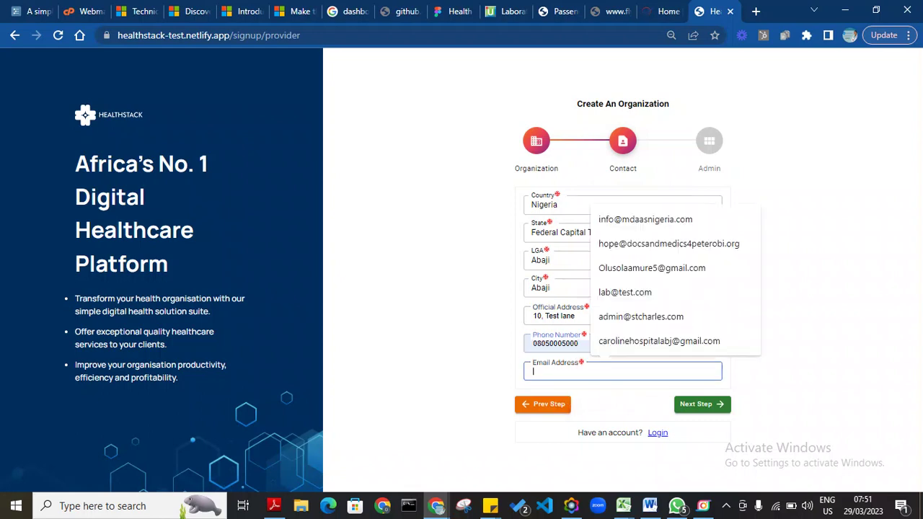
pyautogui.write('demo')
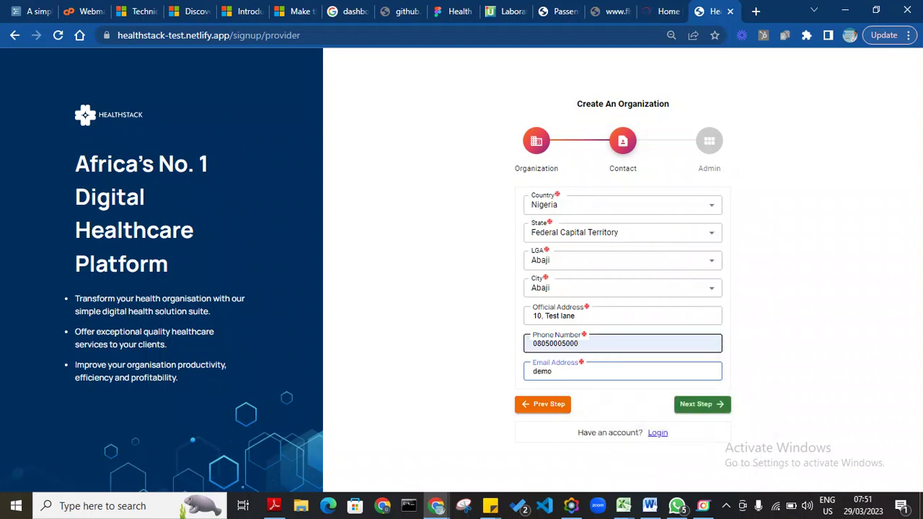
pyautogui.write('clinic')
pyautogui.press('BackSpace')
pyautogui.press('BackSpace')
pyautogui.press('BackSpace')
pyautogui.press('BackSpace')
pyautogui.press('BackSpace')
pyautogui.press('BackSpace')
pyautogui.press('BackSpace')
pyautogui.press('BackSpace')
pyautogui.press('BackSpace')
pyautogui.press('BackSpace')
pyautogui.write('admin')
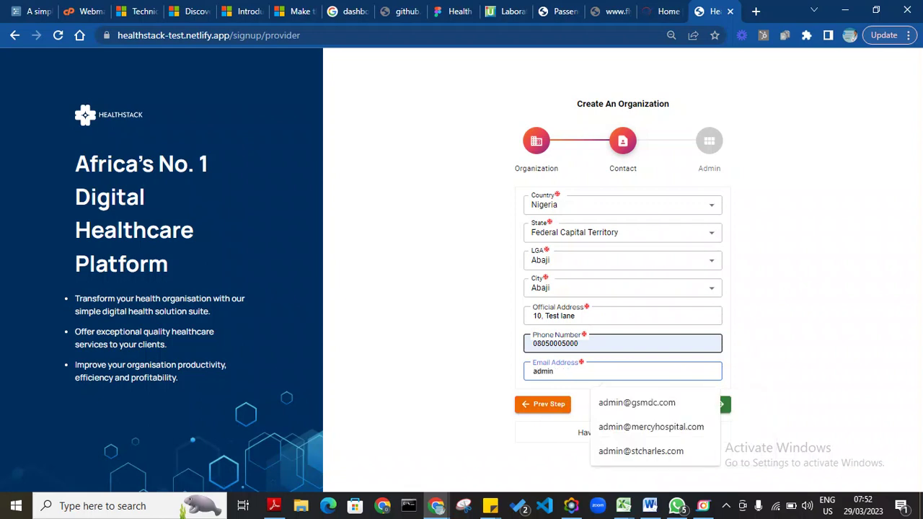
pyautogui.write('@de')
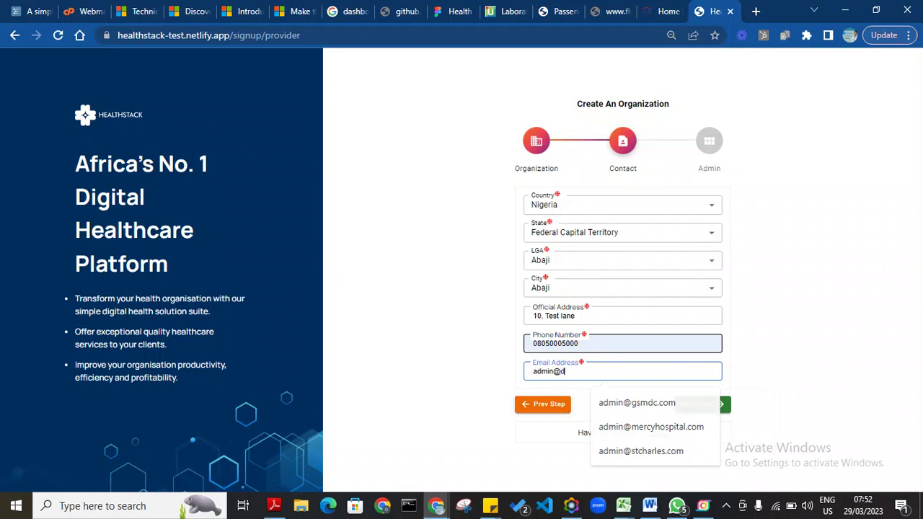
pyautogui.press('BackSpace')
pyautogui.press('BackSpace')
pyautogui.press('BackSpace')
pyautogui.press('BackSpace')
pyautogui.press('BackSpace')
pyautogui.press('BackSpace')
pyautogui.press('BackSpace')
pyautogui.press('BackSpace')
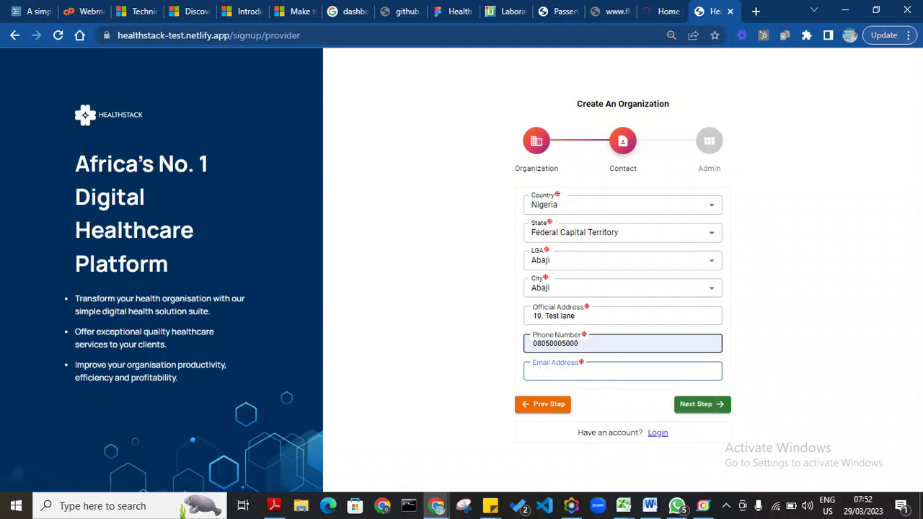
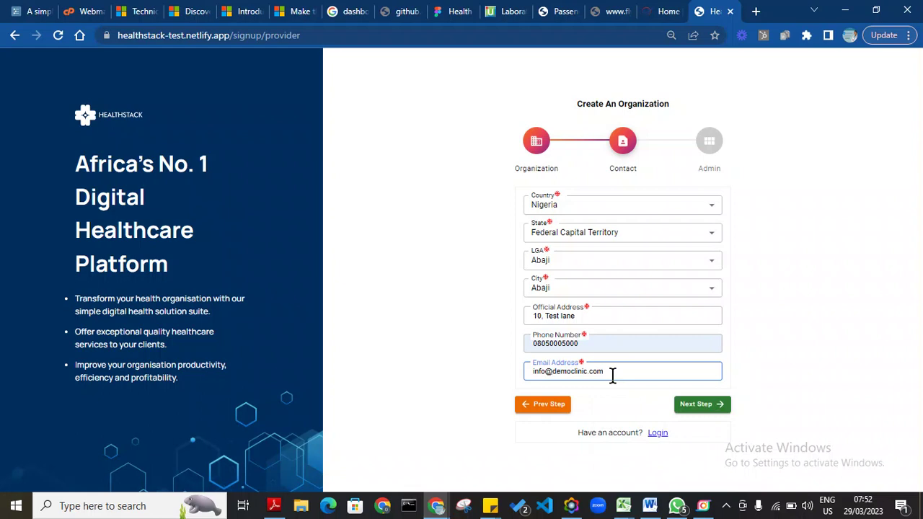
pyautogui.moveTo(612, 375); pyautogui.dragTo(549, 368)
pyautogui.click(657, 377)
pyautogui.moveTo(647, 377); pyautogui.dragTo(510, 377)
pyautogui.hotkey('ctrl', 'c')
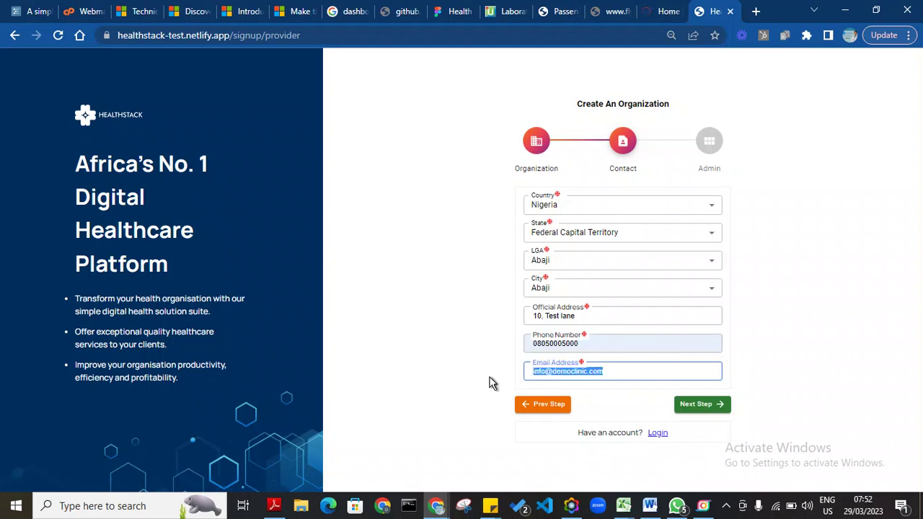
pyautogui.click(699, 406)
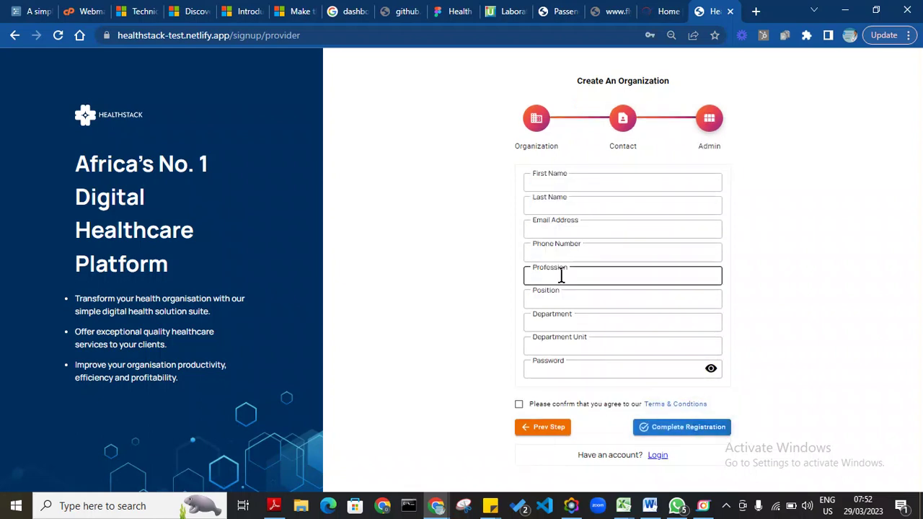
# Step: Paste the admin's e-mail and enter the admin's first and last names
pyautogui.click(564, 228)
pyautogui.hotkey('ctrl', 'v')
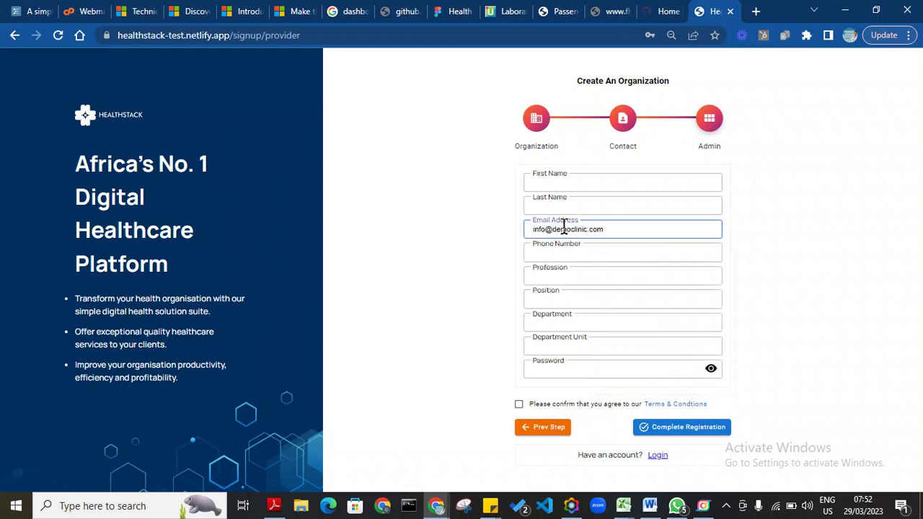
pyautogui.click(620, 183)
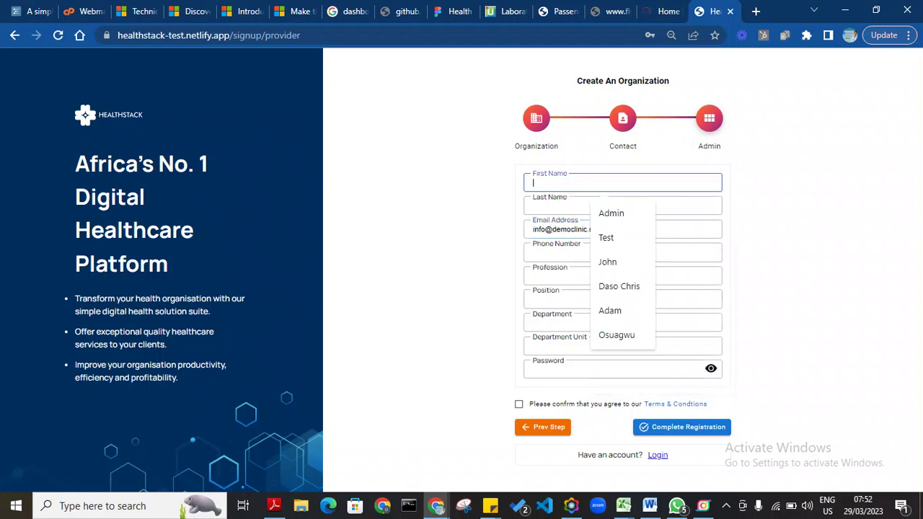
pyautogui.write('Demo')
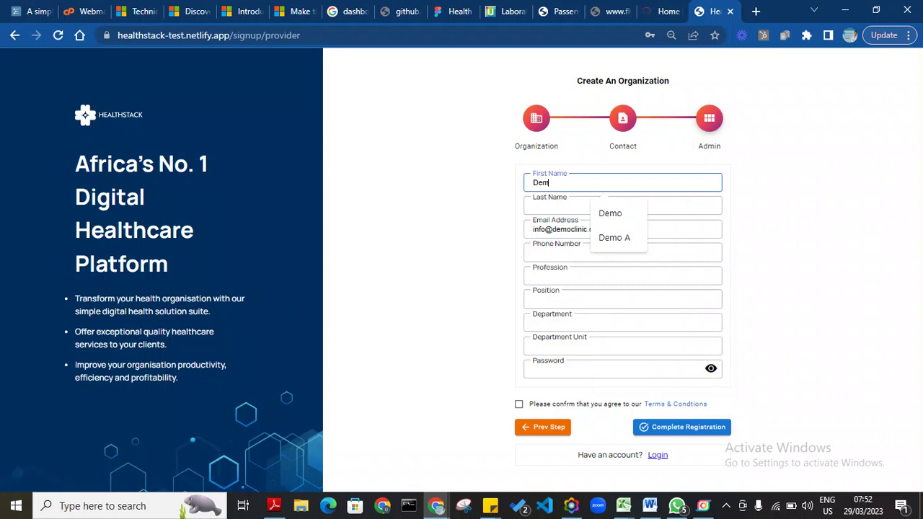
pyautogui.click(568, 208)
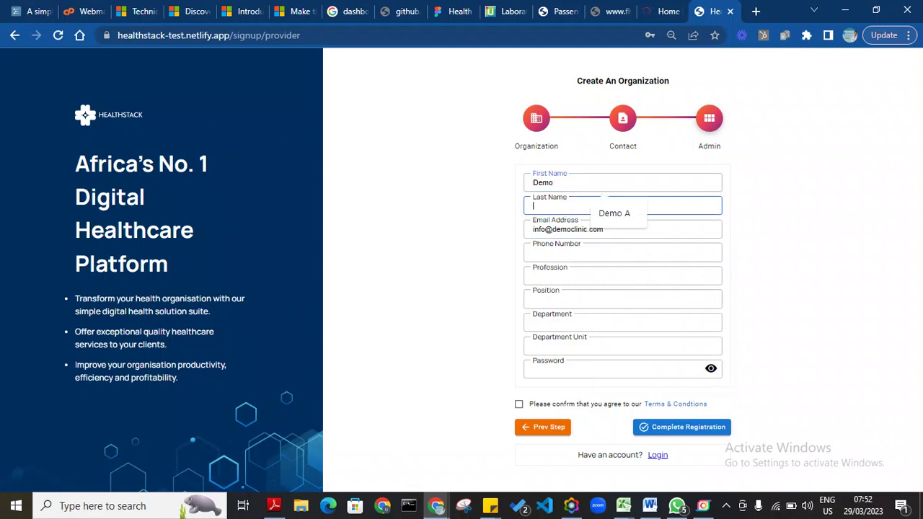
pyautogui.write('Admin')
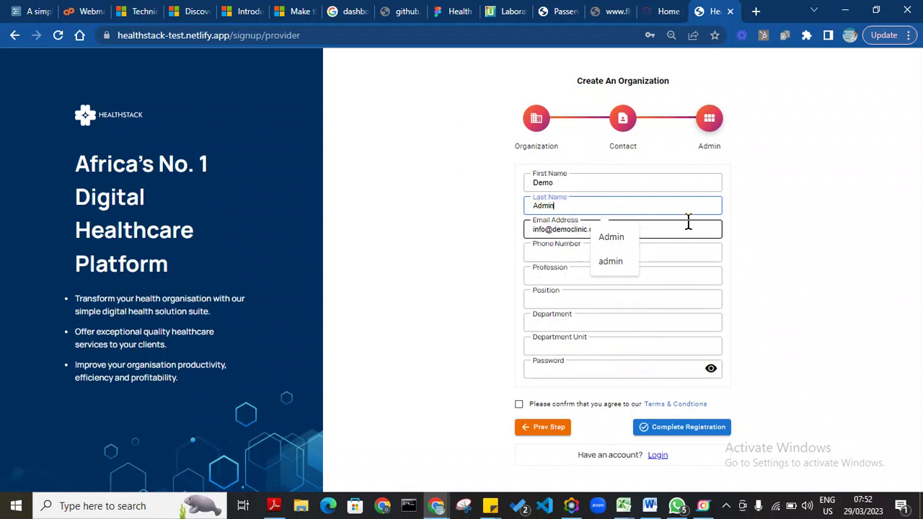
pyautogui.click(790, 224)
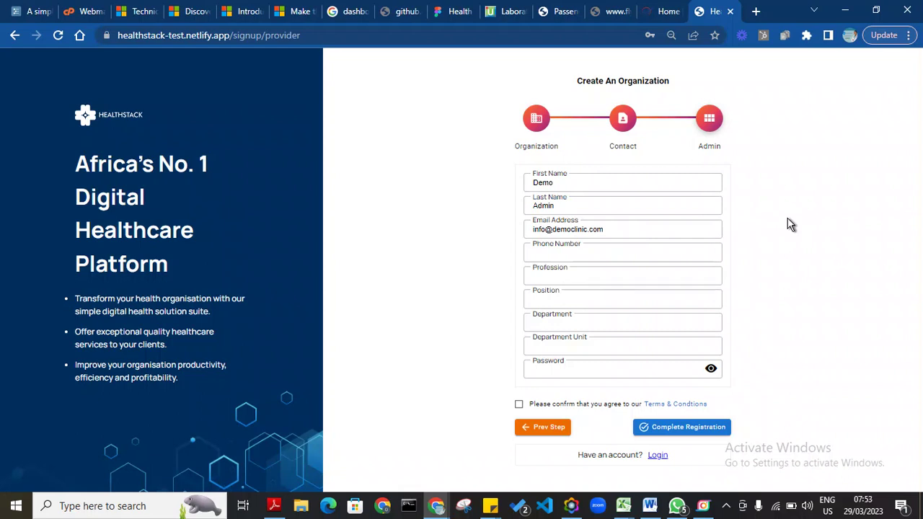
# Step: Set the admin phone, profession Administrator, position IT MAnager, department Operations and unit IT
pyautogui.click(652, 252)
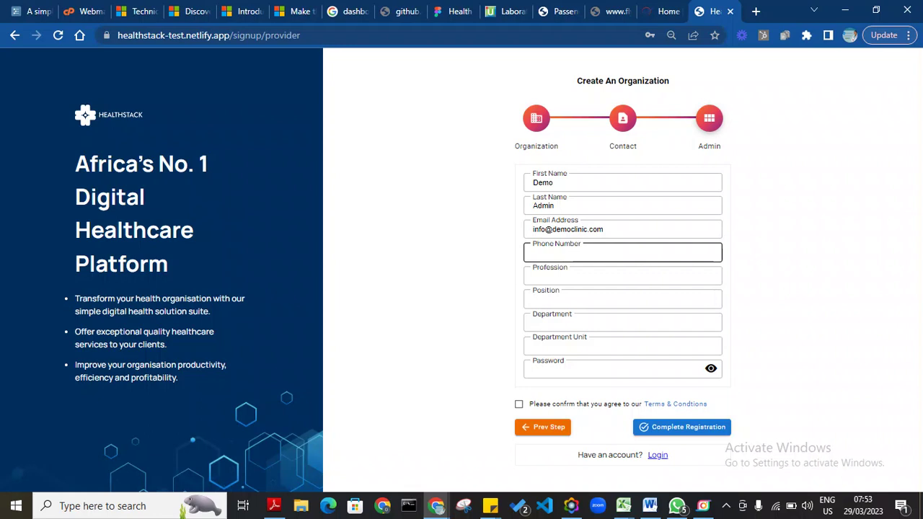
pyautogui.click(590, 252)
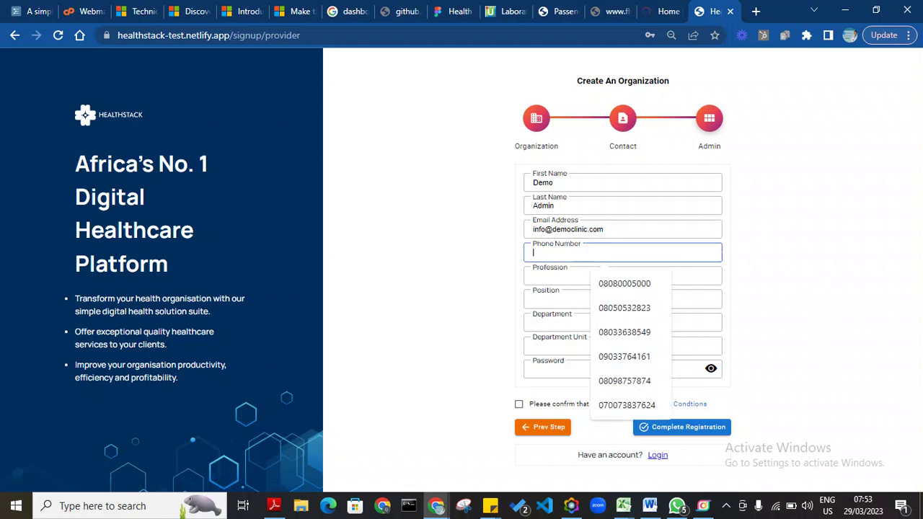
pyautogui.click(612, 284)
pyautogui.click(612, 281)
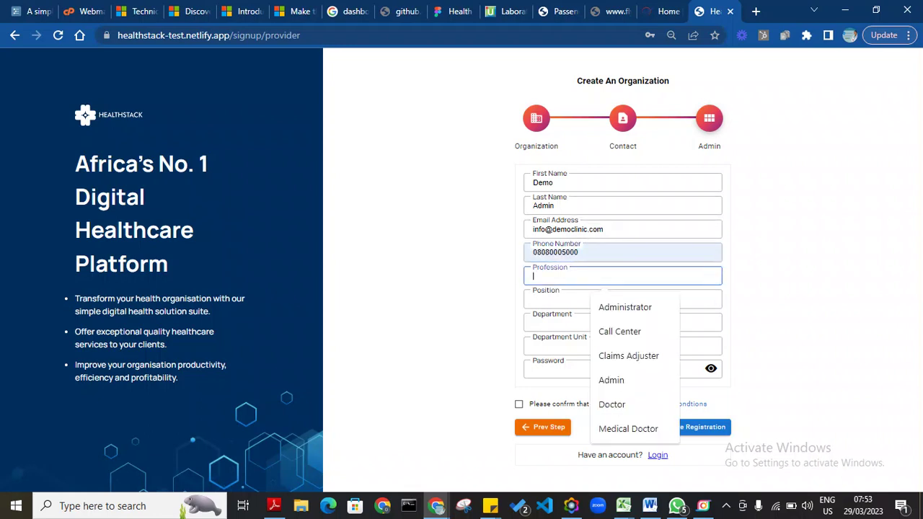
pyautogui.click(624, 307)
pyautogui.click(610, 299)
pyautogui.click(610, 299)
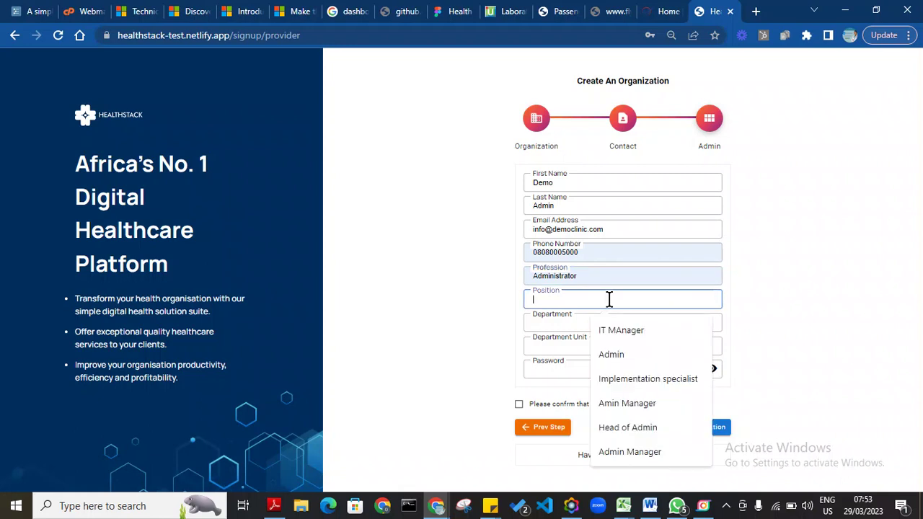
pyautogui.click(624, 331)
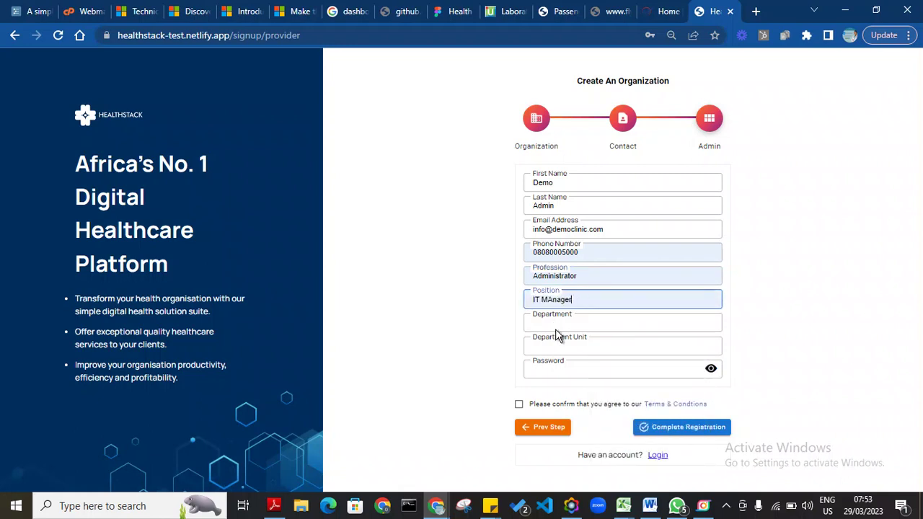
pyautogui.click(585, 324)
pyautogui.click(618, 354)
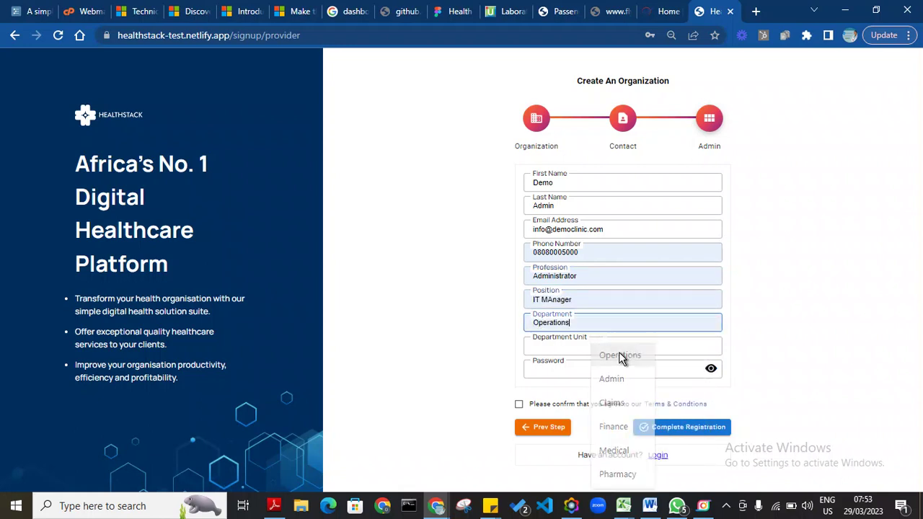
pyautogui.click(590, 345)
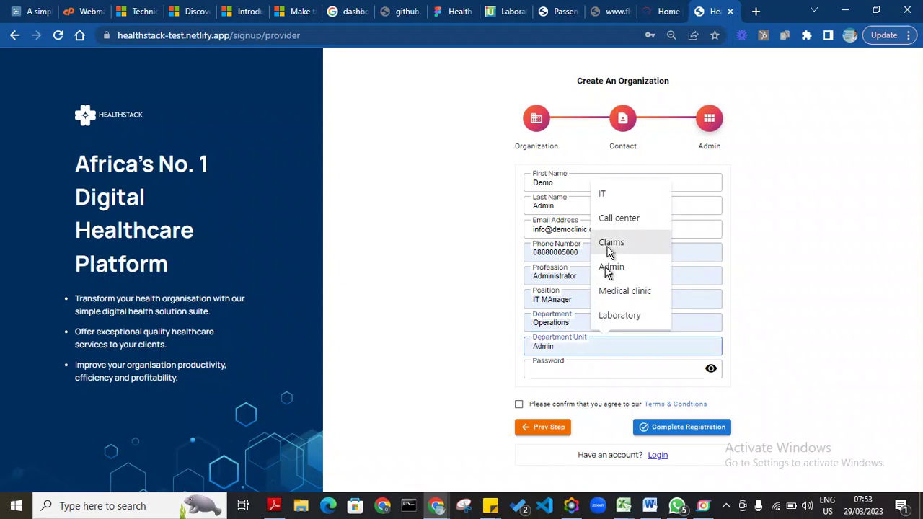
pyautogui.click(620, 200)
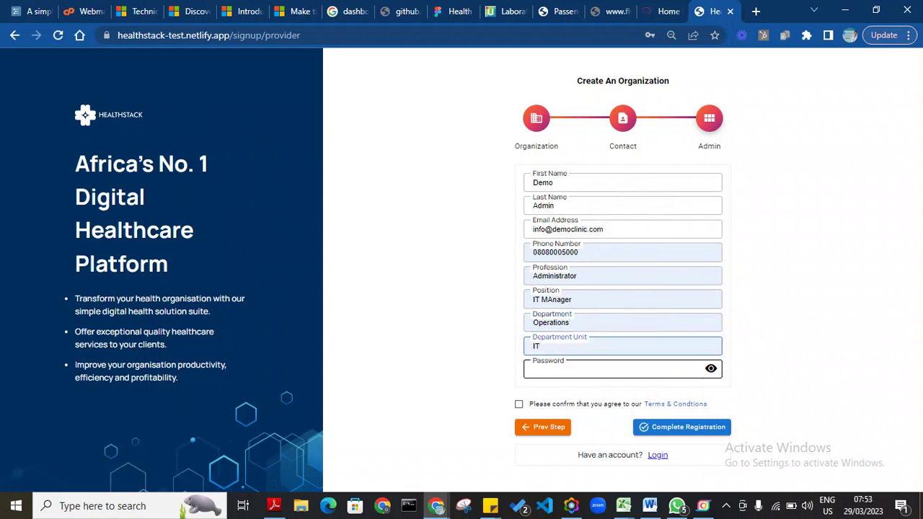
# Step: Enter the admin password with password visibility turned on
pyautogui.click(711, 370)
pyautogui.click(662, 371)
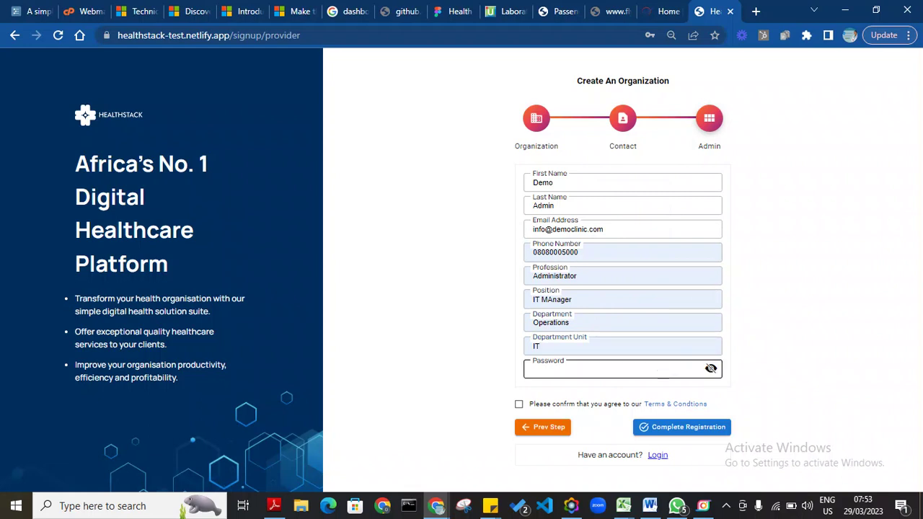
pyautogui.click(663, 369)
pyautogui.write('test')
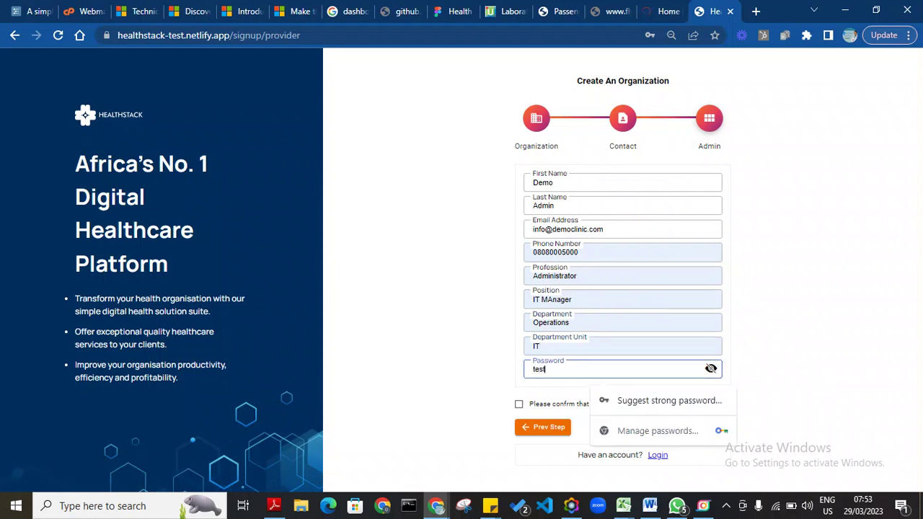
pyautogui.click(472, 367)
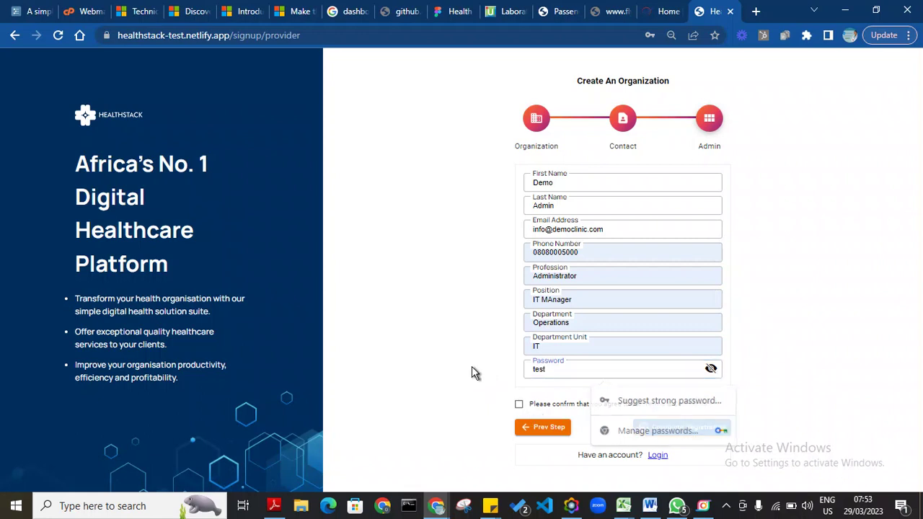
# Step: Accept the terms and conditions and submit the registration to sign in as admin
pyautogui.click(520, 406)
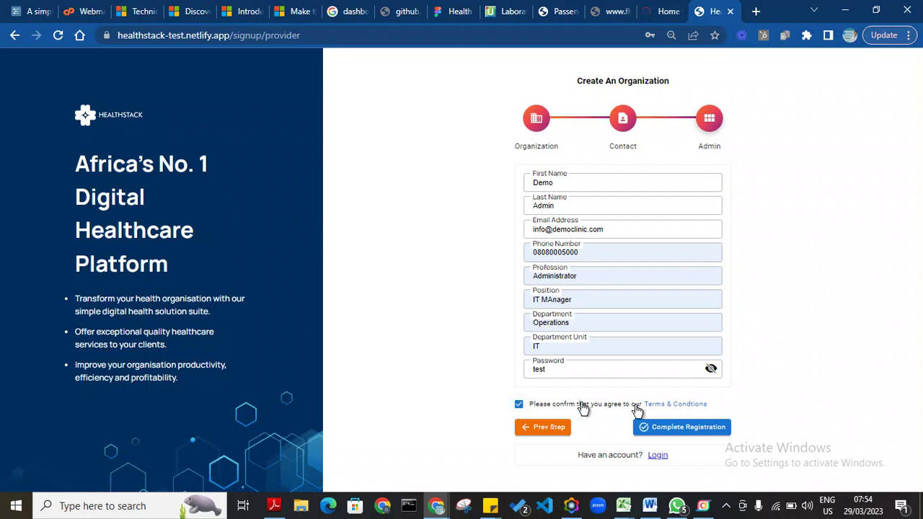
pyautogui.click(696, 428)
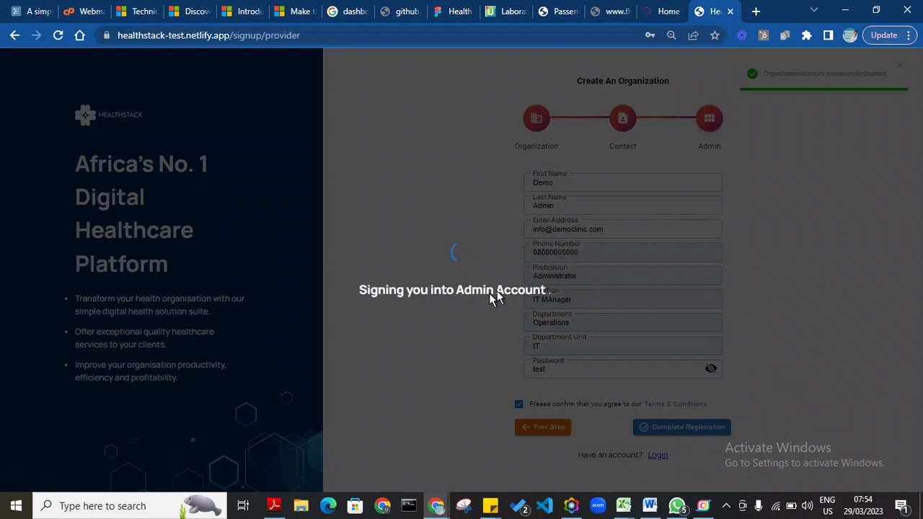